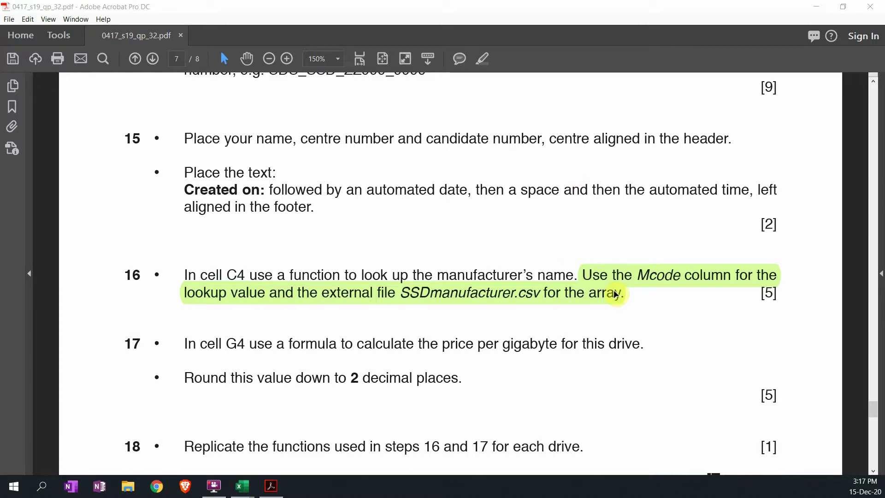
left_click(816, 6)
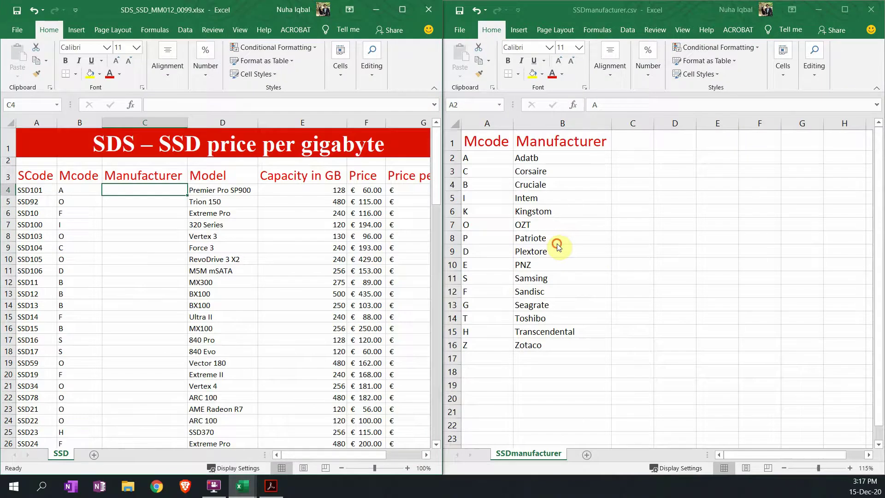
left_click(444, 373)
left_click(151, 194)
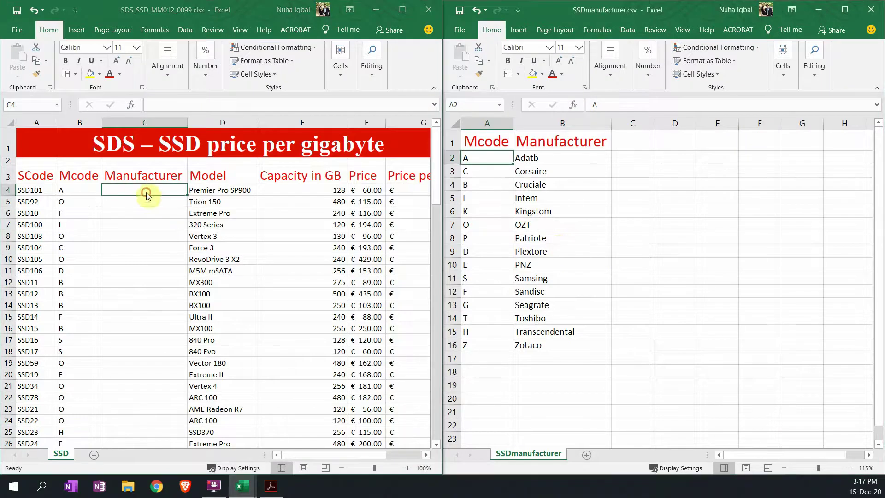
left_click_drag(145, 190, 128, 224)
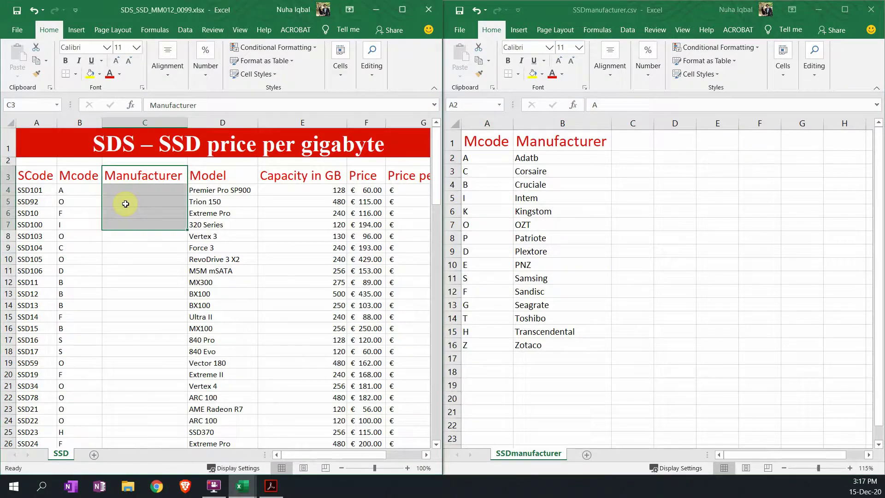
left_click(121, 193)
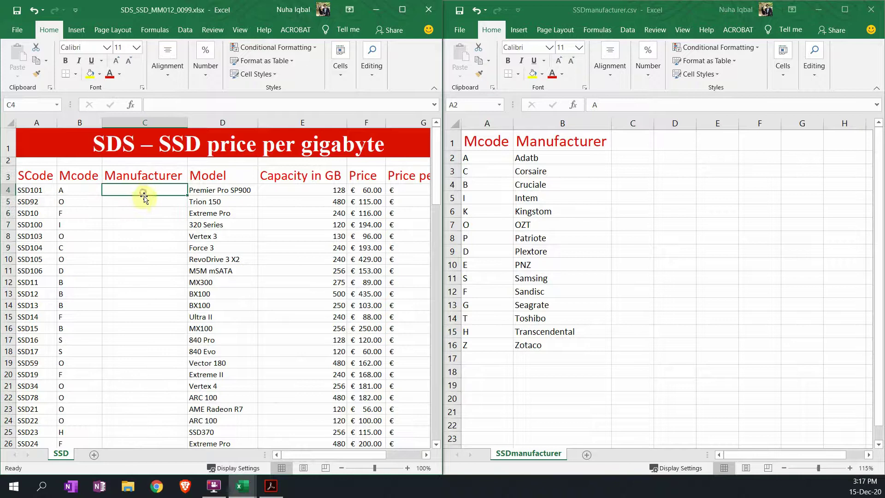
left_click(553, 162)
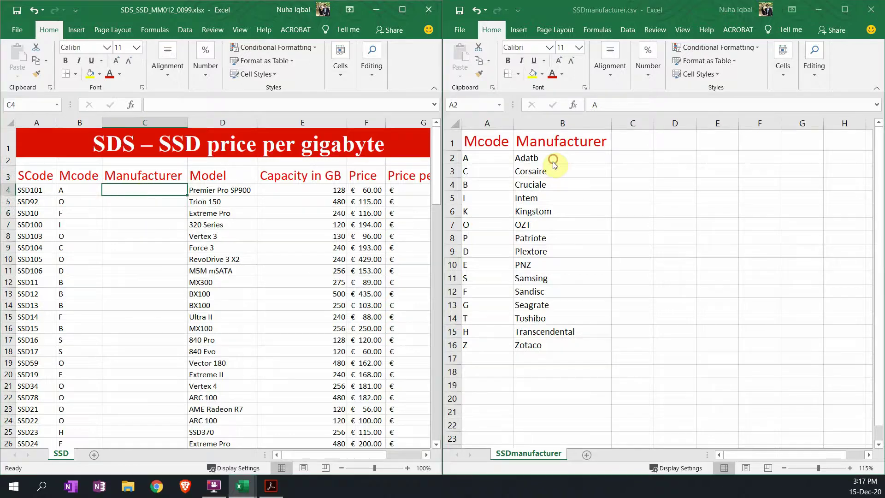
left_click_drag(548, 161, 547, 357)
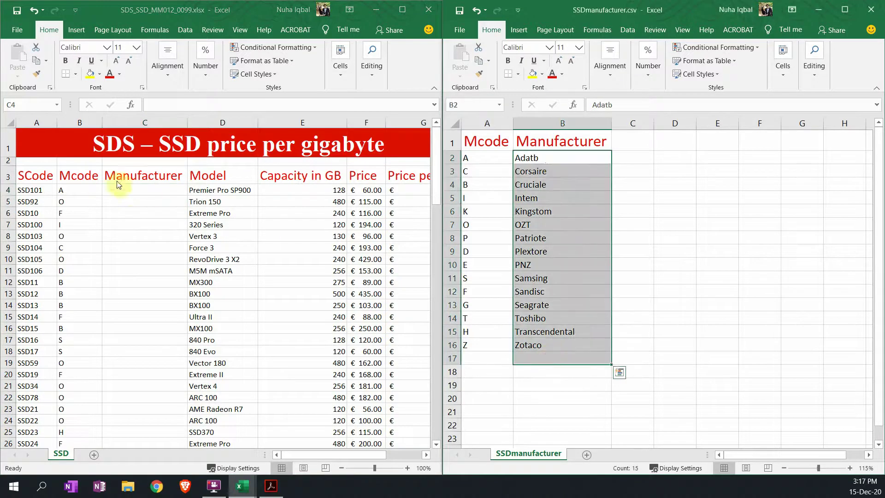
left_click(98, 189)
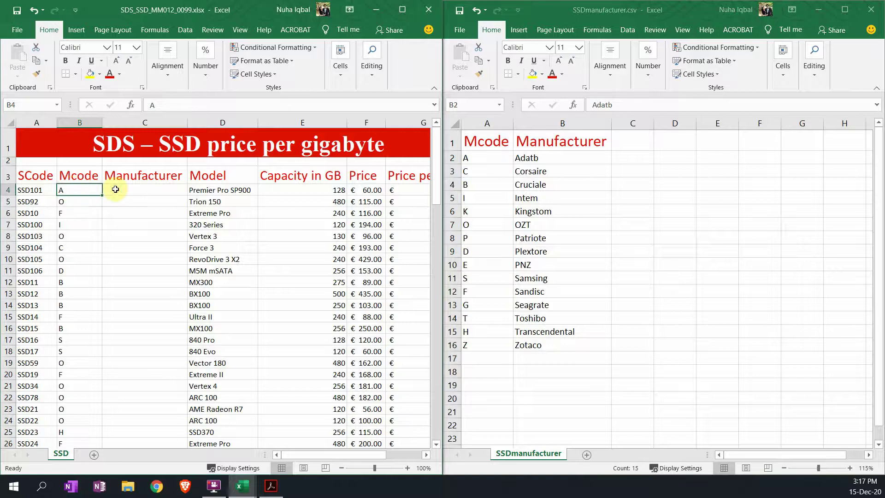
left_click(115, 189)
left_click(536, 164)
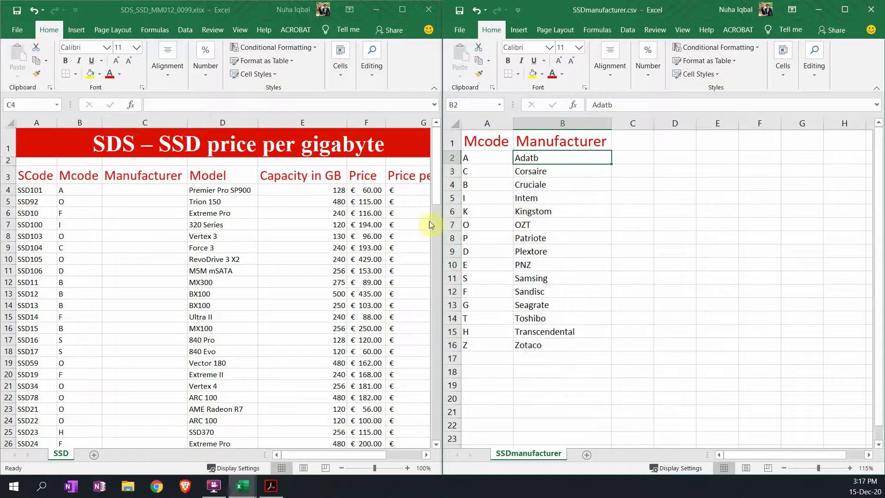
left_click(158, 201)
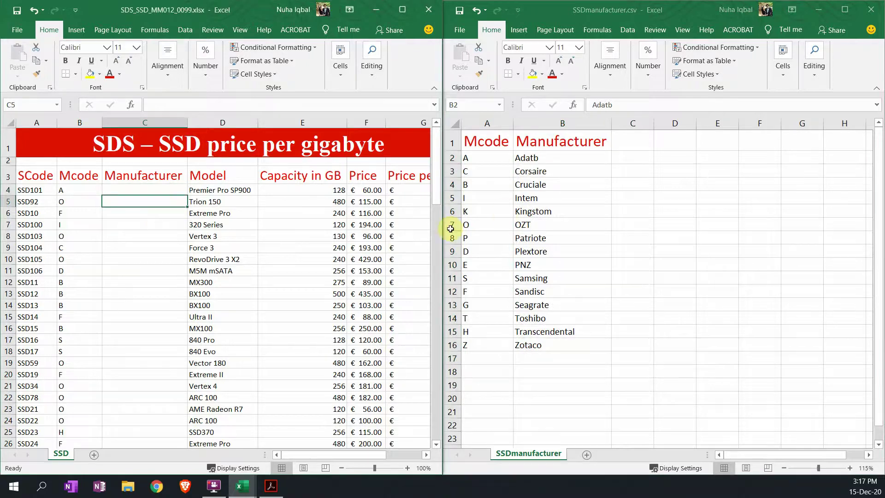
left_click(539, 221)
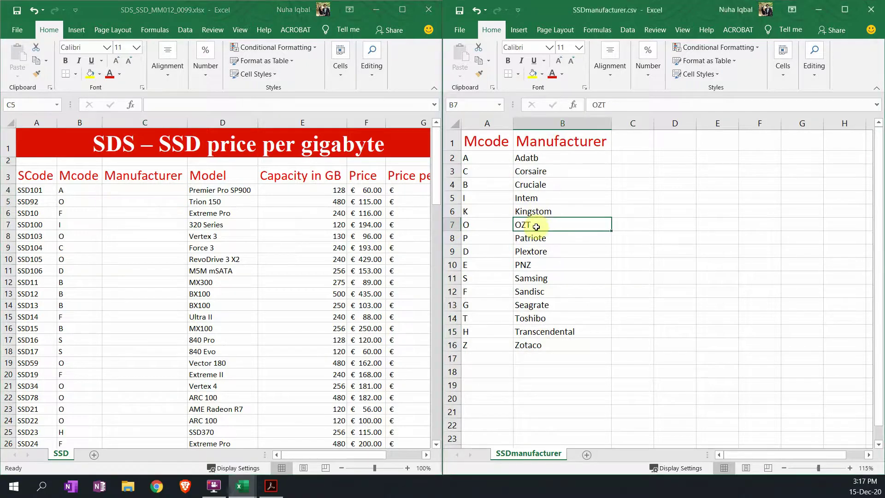
left_click(128, 215)
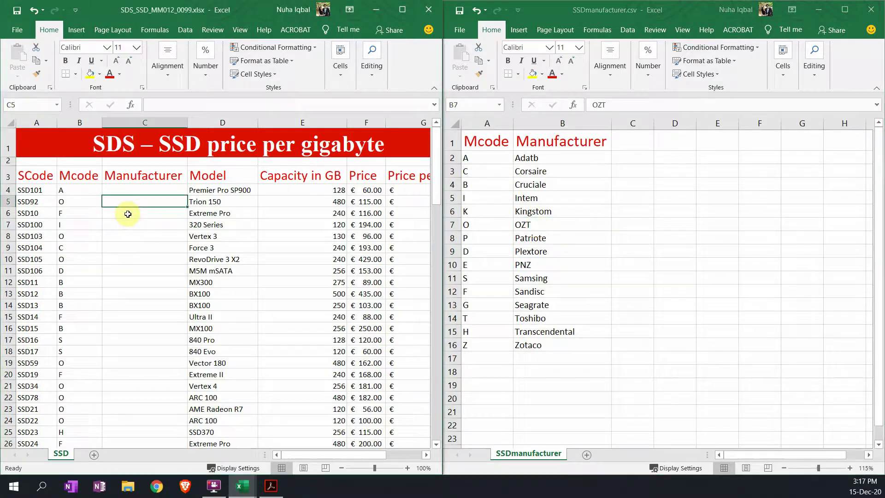
key("Return")
left_click(546, 296)
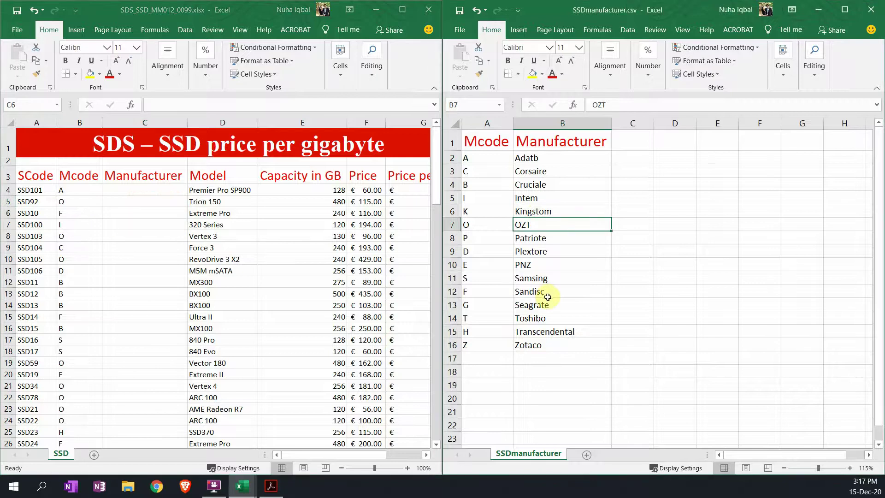
Start a VLOOKUP in C4 with B4 as lookup value and the CSV's Mcode–Manufacturer table as array.
left_click(144, 247)
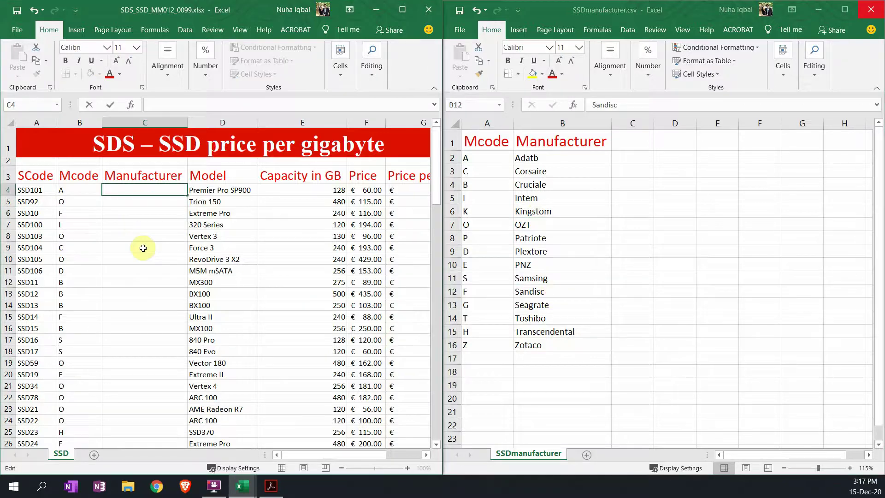
double_click(139, 186)
type("v")
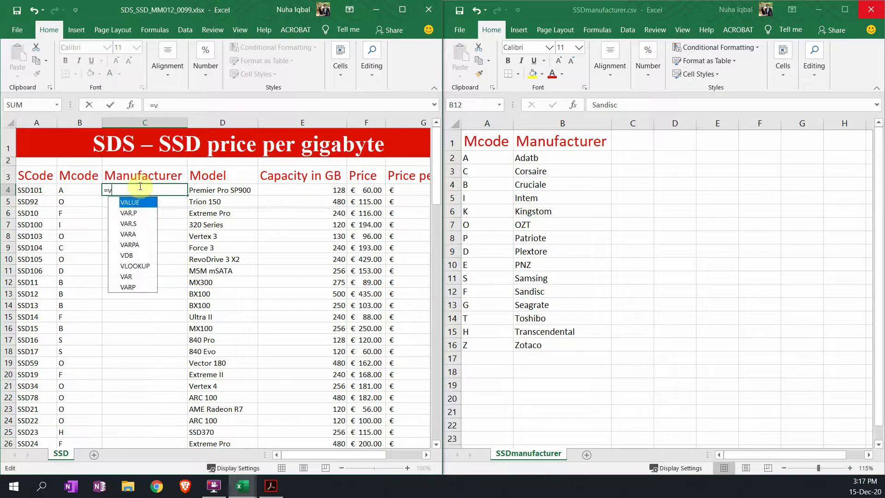
type("l")
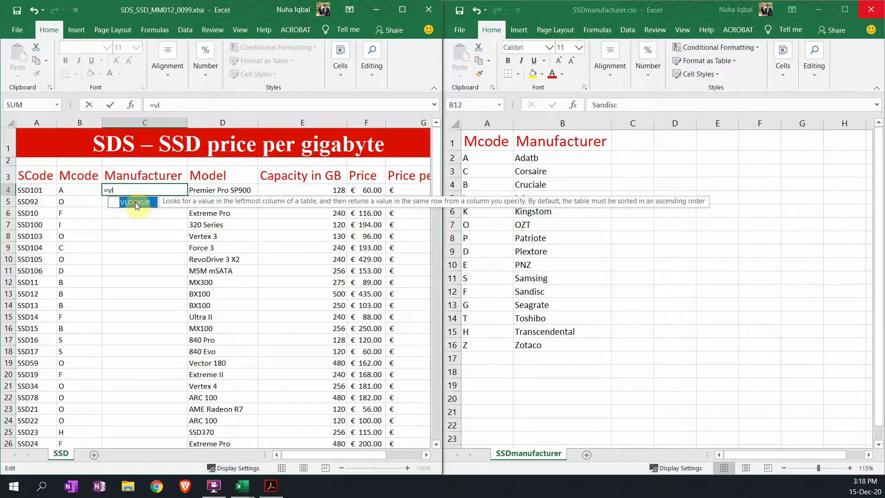
double_click(136, 205)
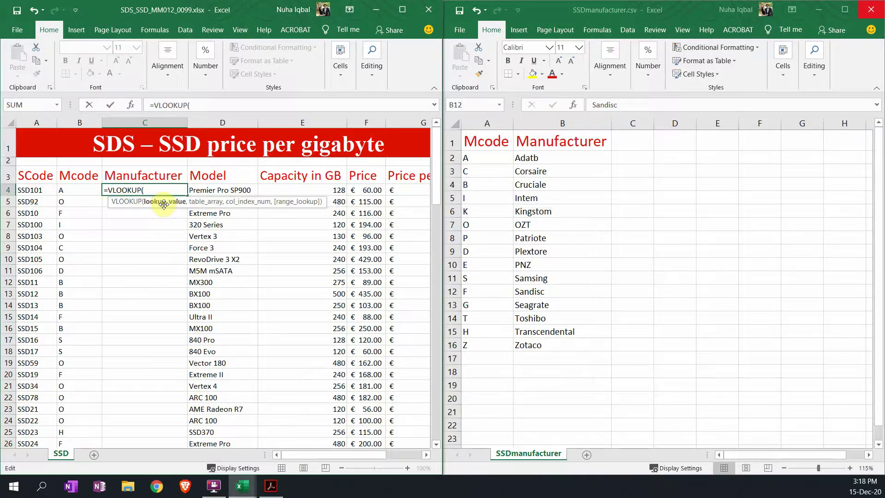
left_click(70, 189)
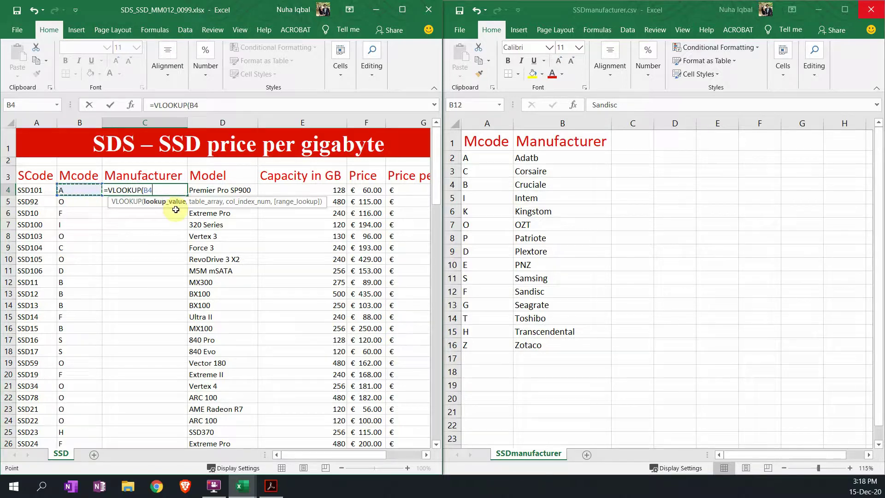
type(",")
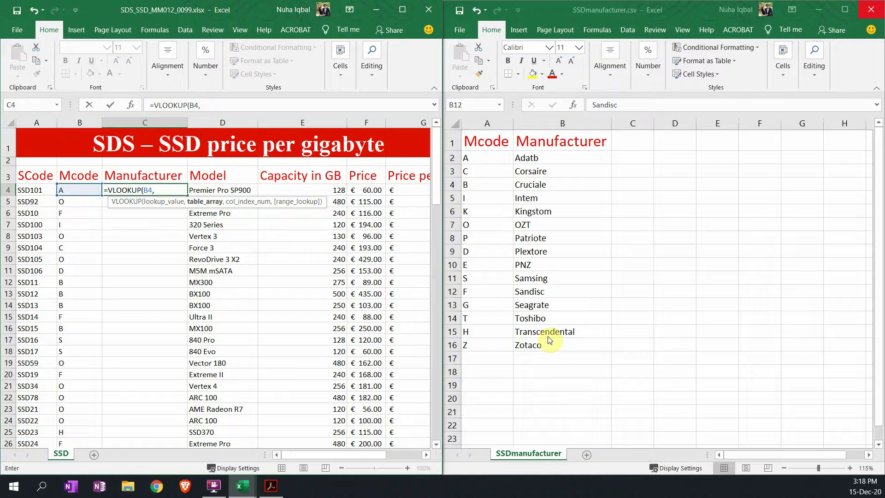
left_click(496, 163)
mouse_move(486, 159)
left_mouse_down()
mouse_move(535, 291)
mouse_move(537, 345)
left_mouse_up()
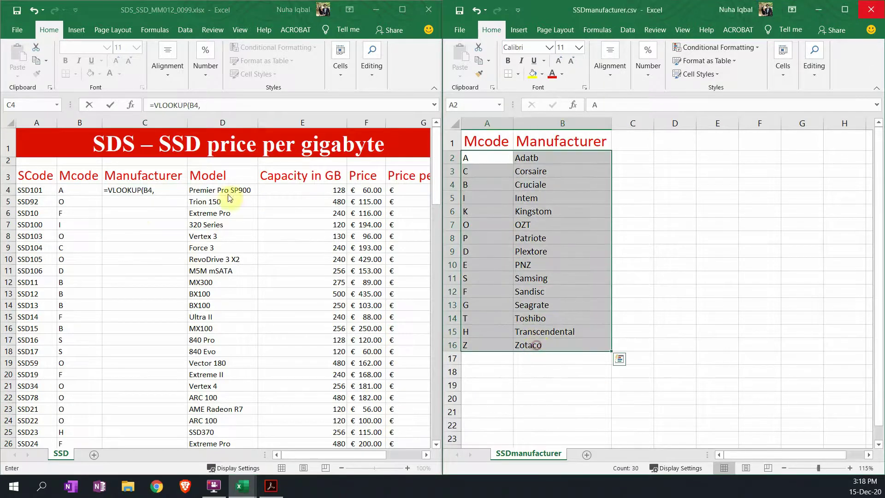
Dismiss the too-few-arguments warning and cancel the incomplete formula, leaving C4 empty.
left_click(165, 191)
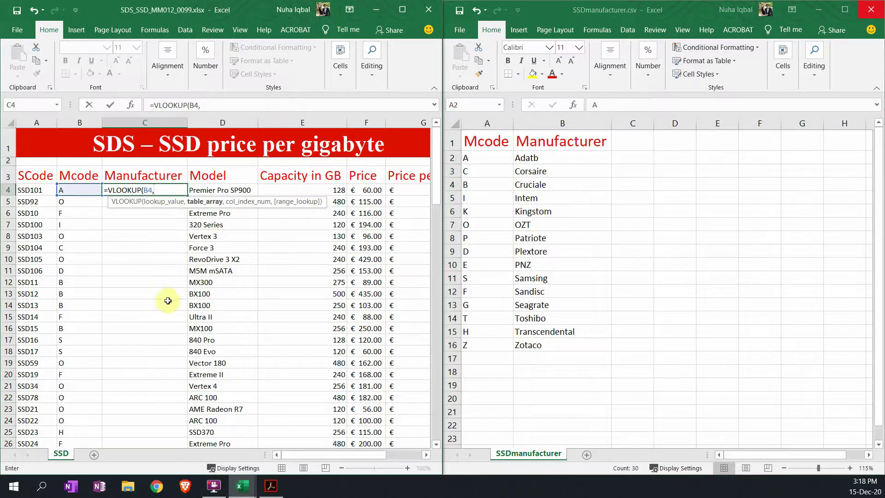
left_click(510, 181)
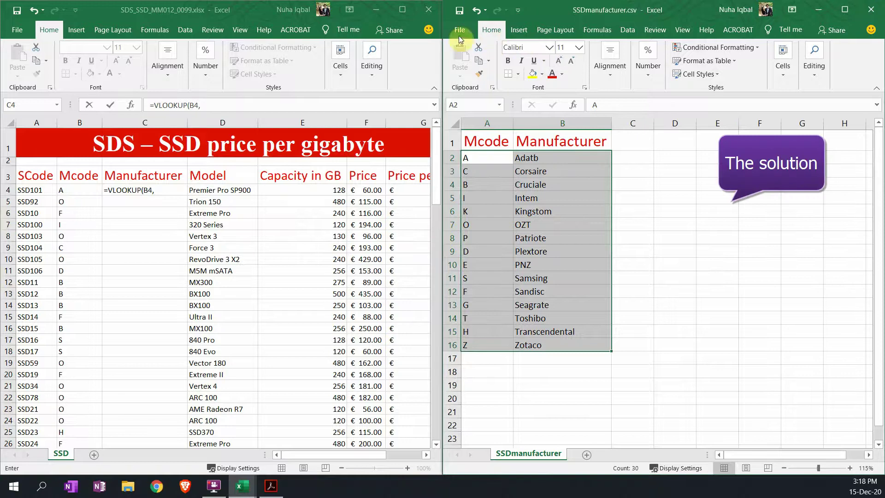
left_click(18, 32)
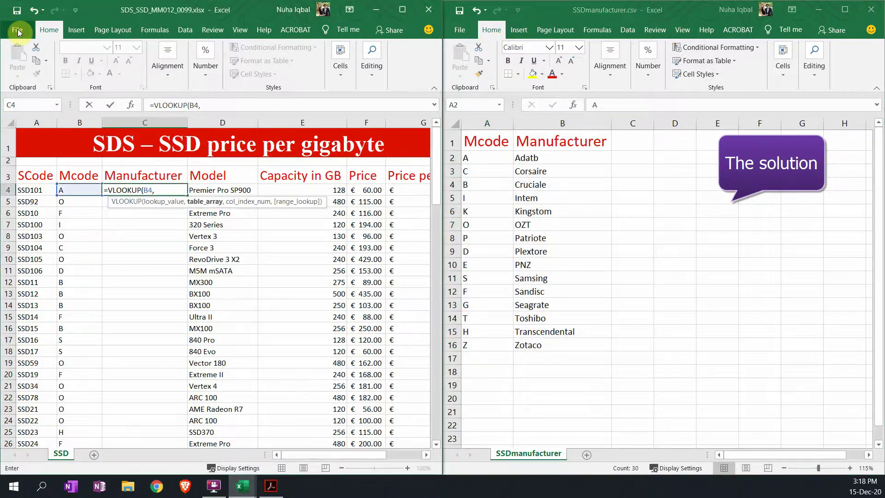
left_click(18, 31)
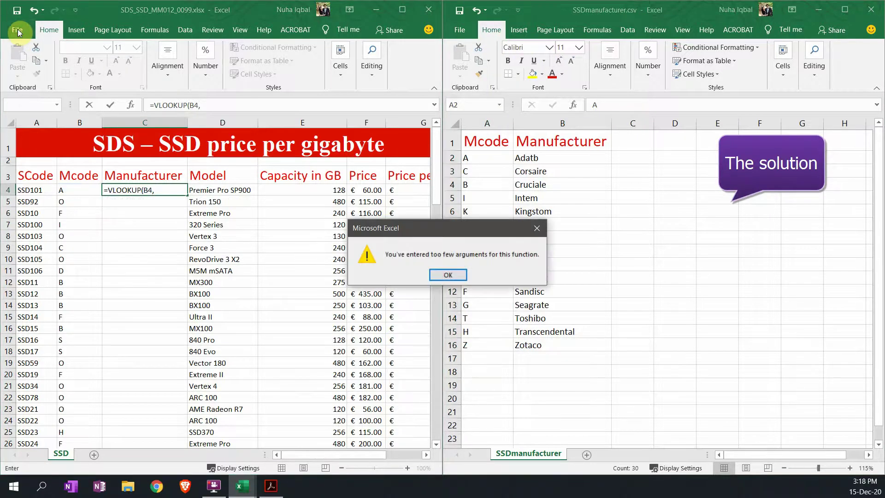
left_click(537, 229)
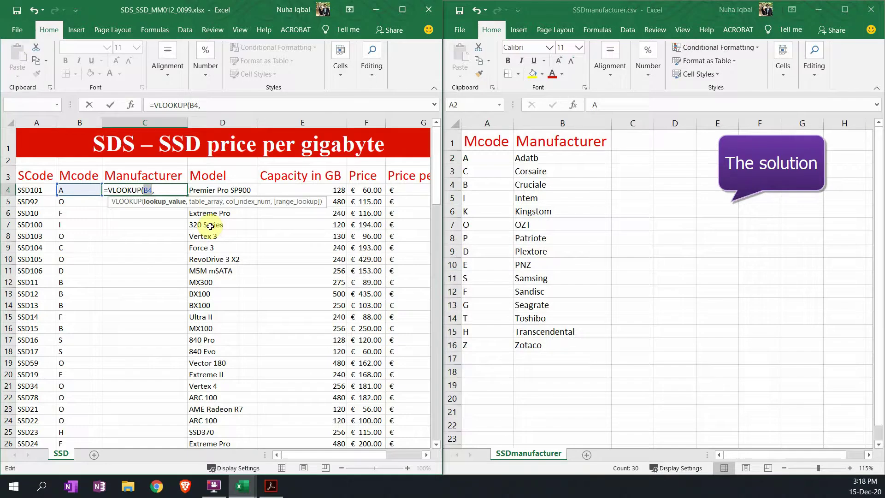
key("Escape")
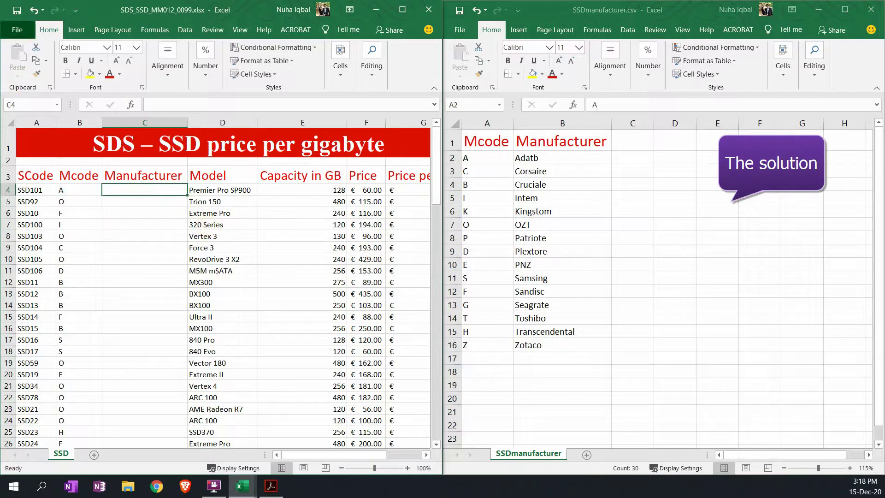
Close SSDmanufacturer.csv with Don't Save, reopen it from Recent, and place it on the right half.
left_click(18, 30)
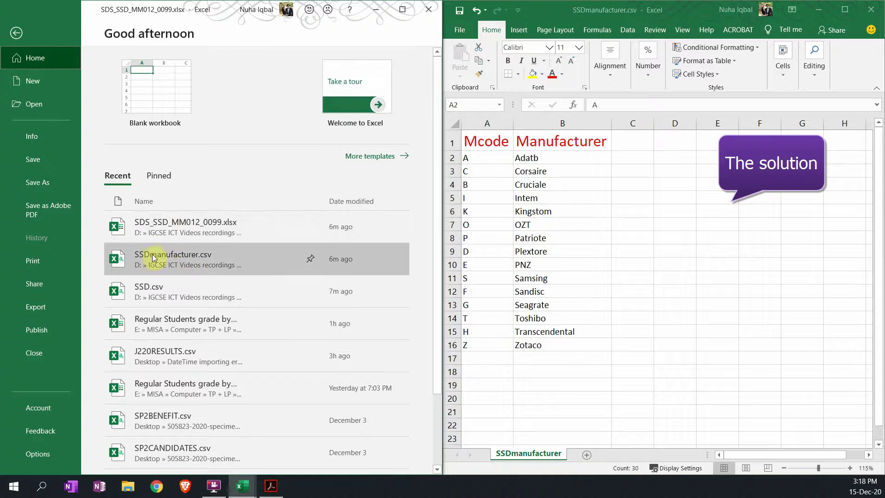
key("ctrl+shift+End")
left_click(870, 10)
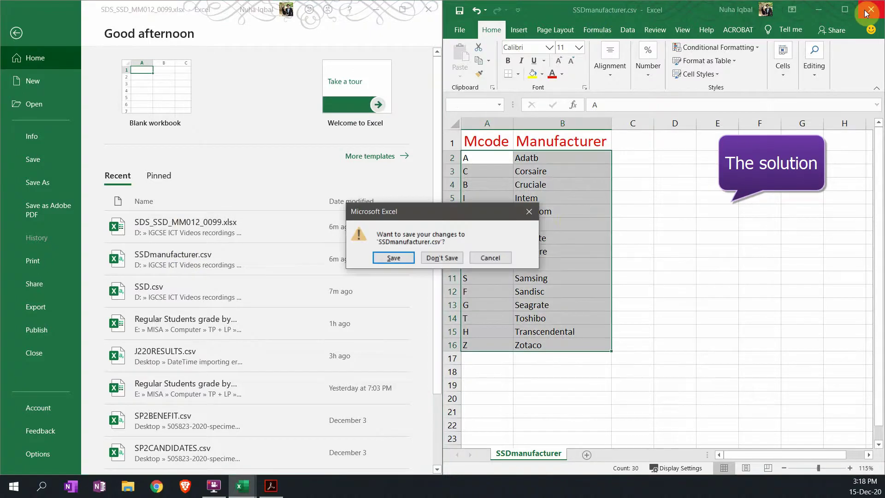
left_click(443, 257)
left_click(164, 261)
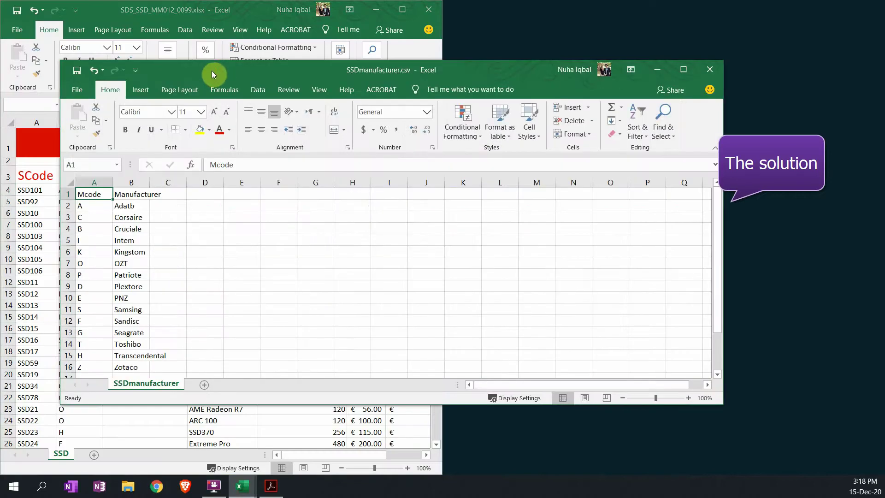
mouse_move(212, 71)
left_mouse_down()
mouse_move(849, 215)
mouse_move(884, 232)
left_mouse_up()
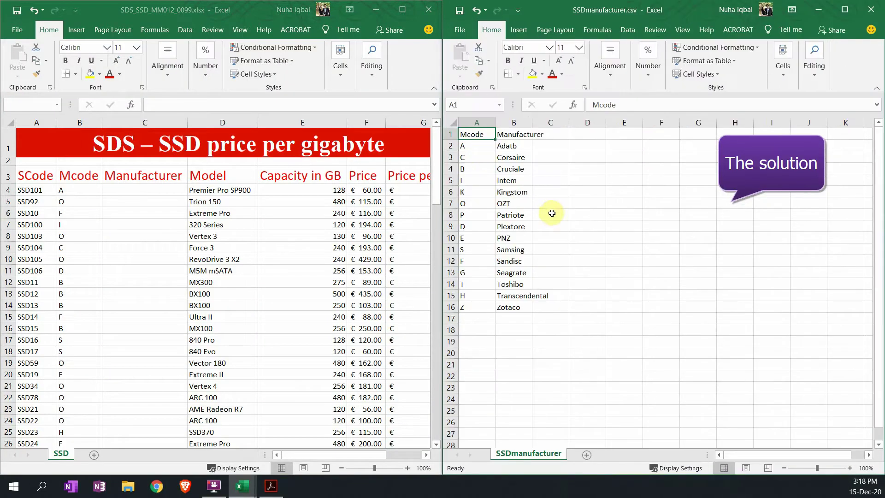
scroll(546, 207, "up", 2, "ctrl")
Auto-fit the CSV columns, then enter =VLOOKUP(B4,[SSDmanufacturer.csv]SSDmanufacturer!$A$2:$B$16,2,FALSE) in C4.
left_click(457, 125)
double_click(511, 124)
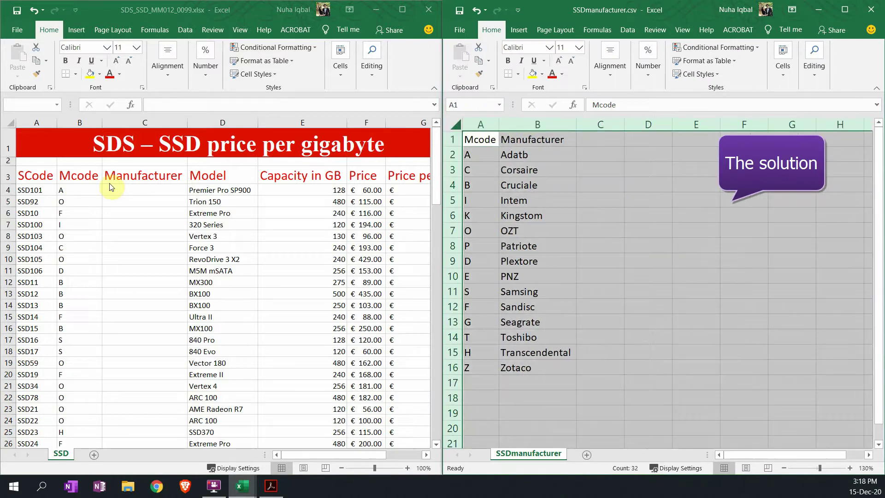
left_click(125, 188)
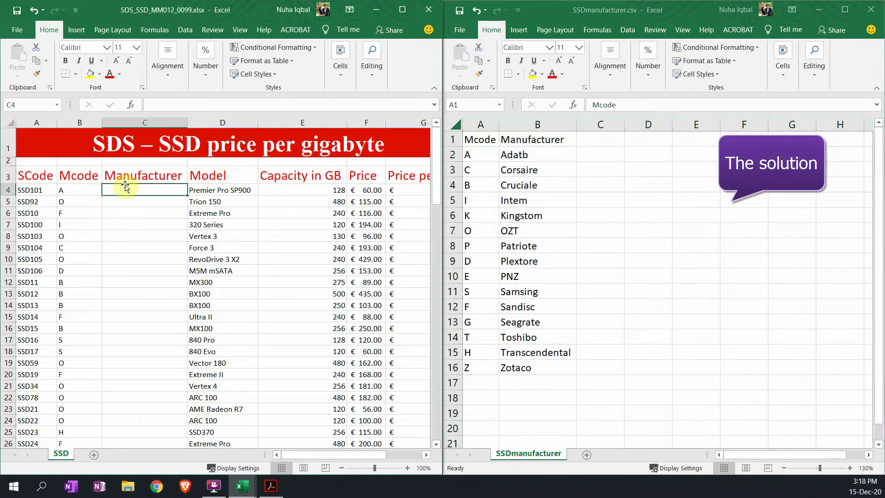
type("=vlook")
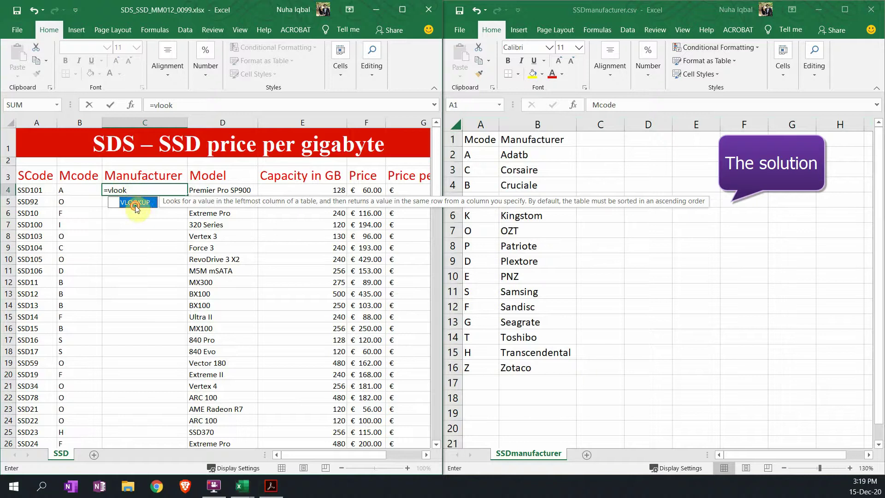
double_click(135, 204)
left_click(62, 192)
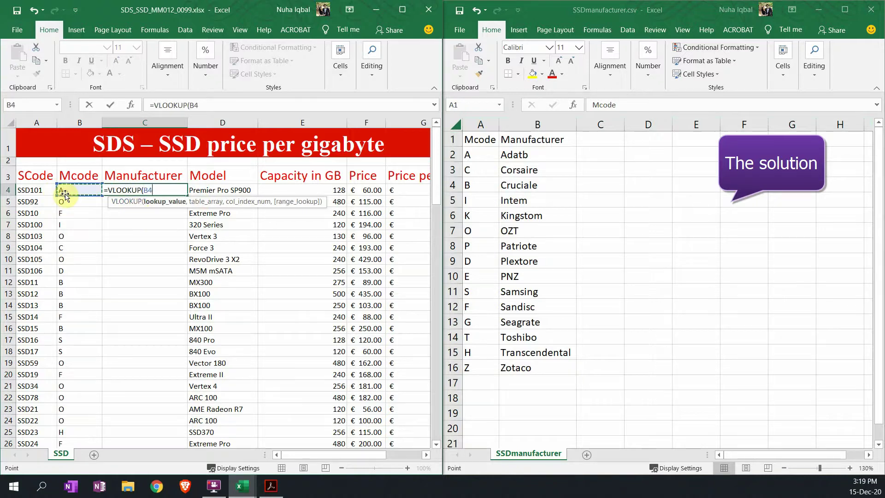
type(",")
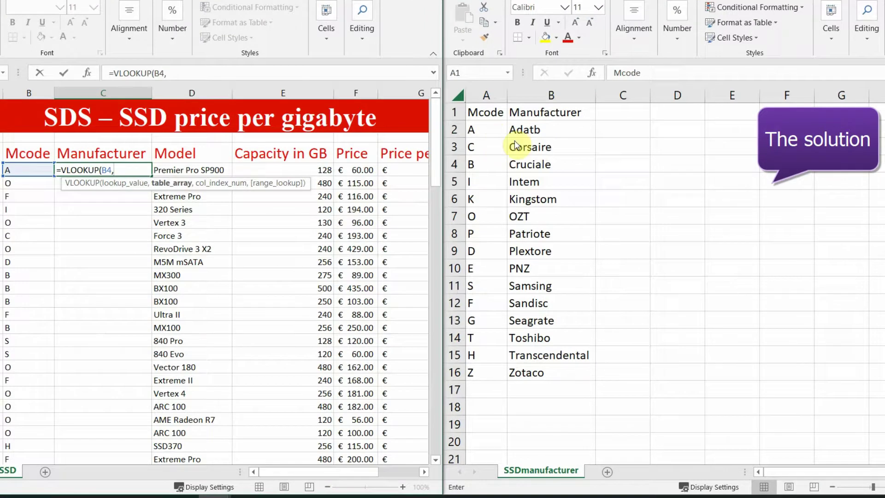
left_click(493, 133)
left_click_drag(489, 129, 520, 364)
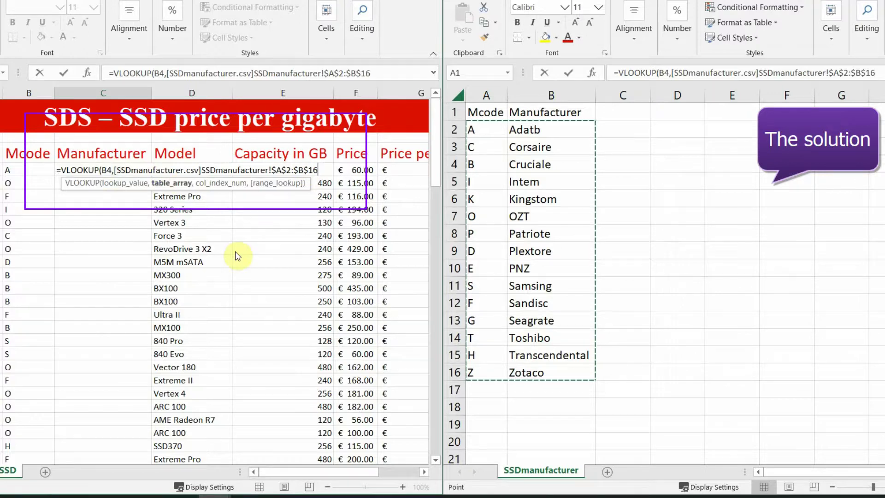
type(",2")
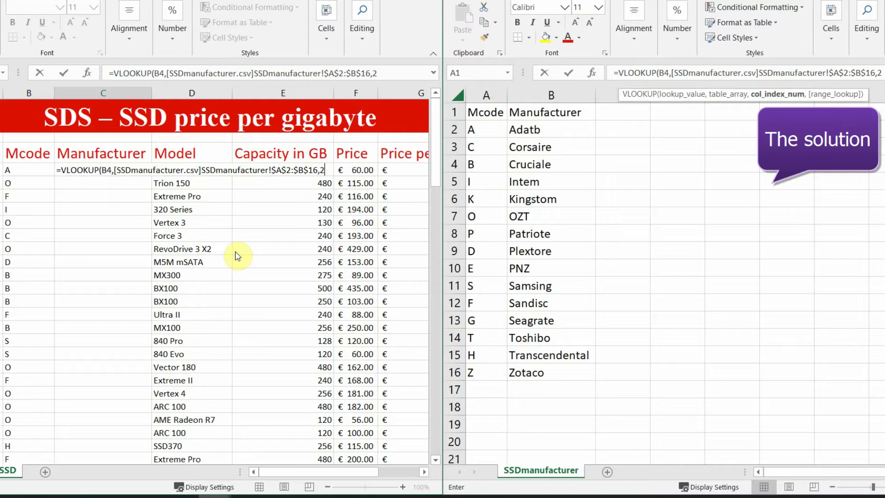
type(",")
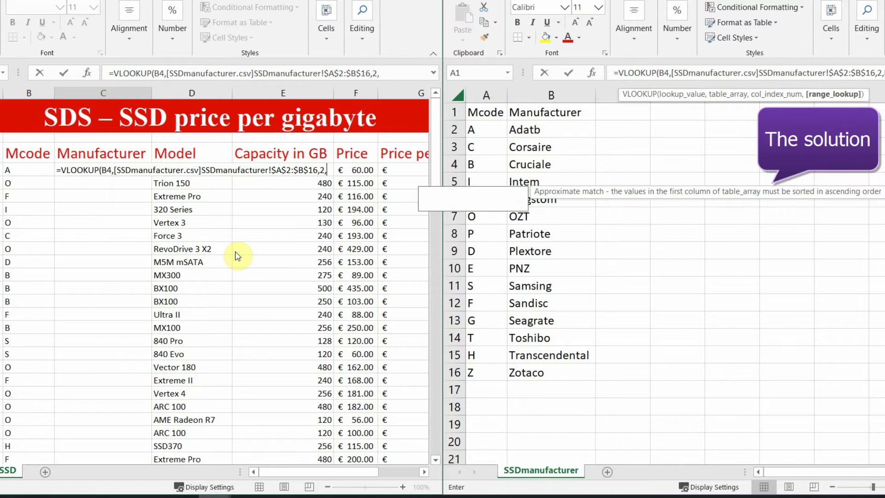
type("FALSE")
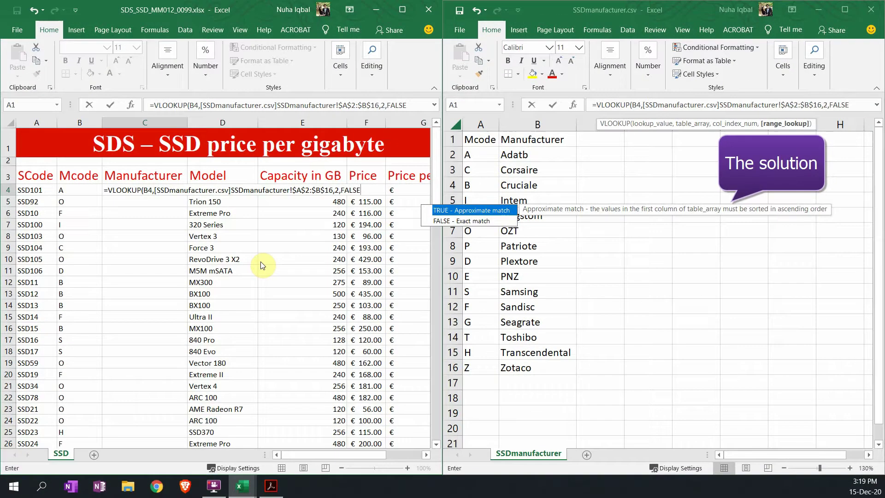
key("Down")
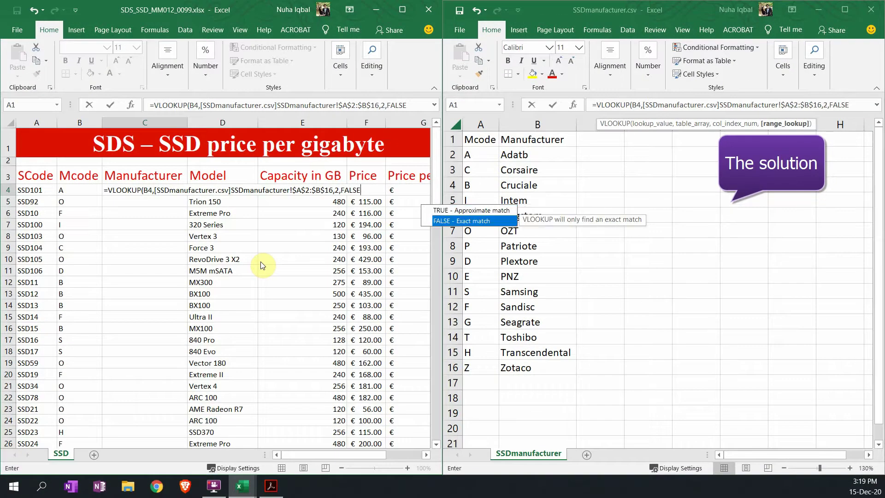
type(")")
key("Return")
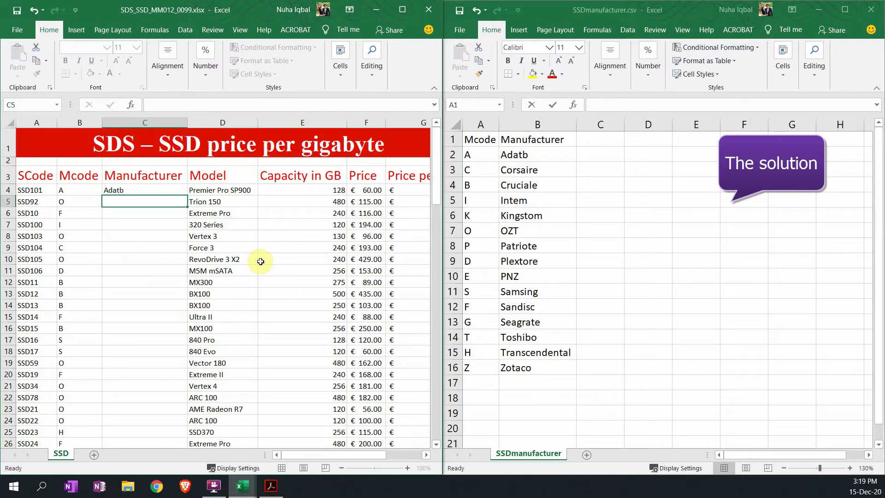
Double-click C4's fill handle to copy the VLOOKUP down all 105 SSD rows.
left_click(180, 191)
double_click(186, 197)
scroll(279, 429, "down", 14)
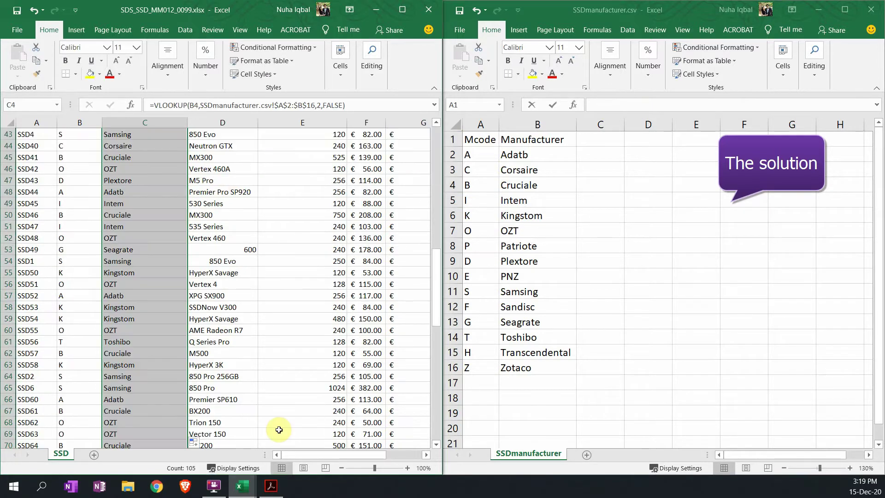
scroll(278, 429, "down", 4)
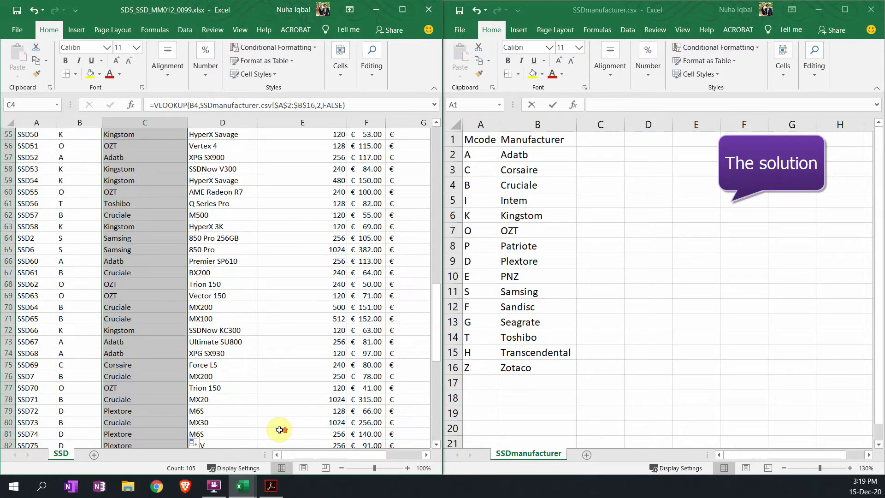
scroll(278, 429, "up", 8)
scroll(278, 429, "up", 10)
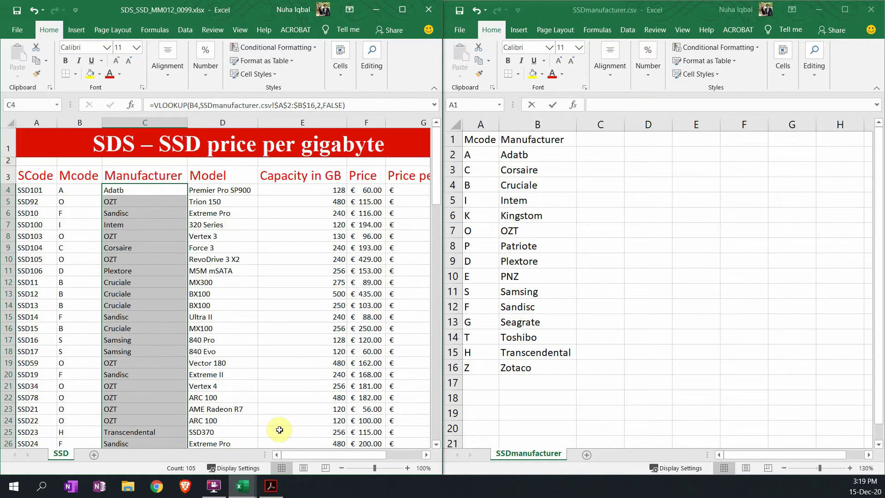